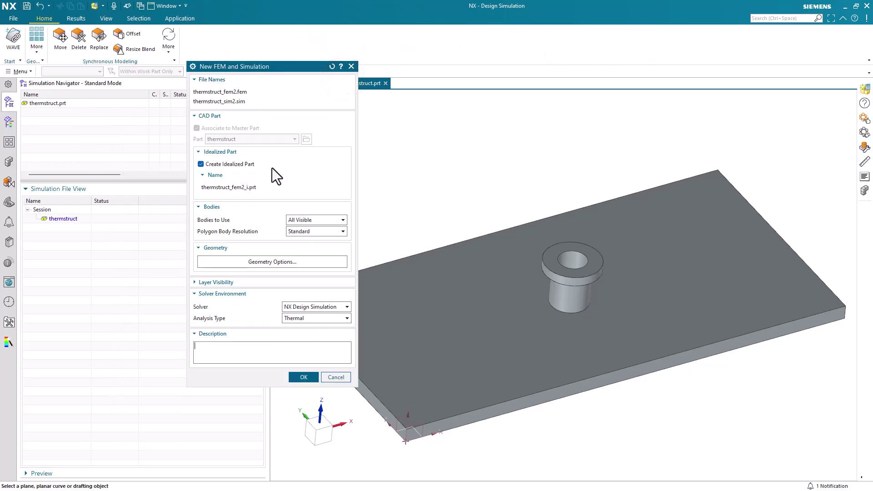
# Create a new FEM and simulation for a Thermal analysis with NX Design Simulation, without an idealized part
pyautogui.click(212, 165)
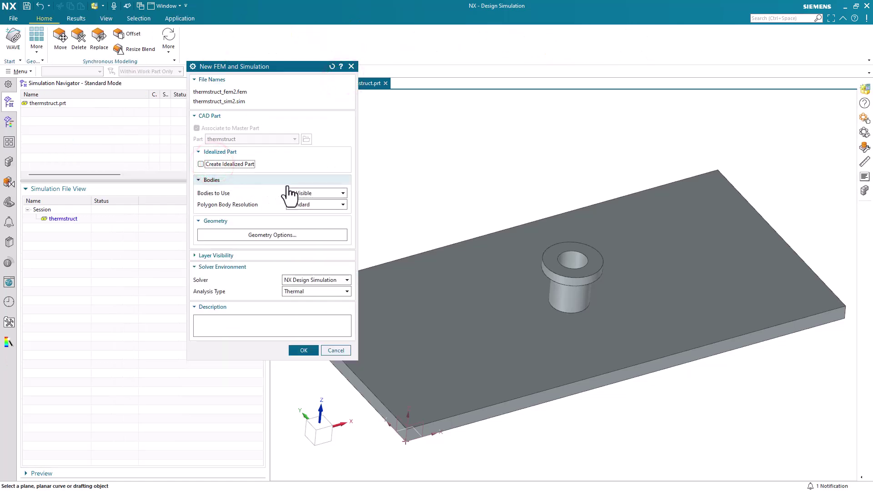
pyautogui.click(313, 293)
pyautogui.click(312, 293)
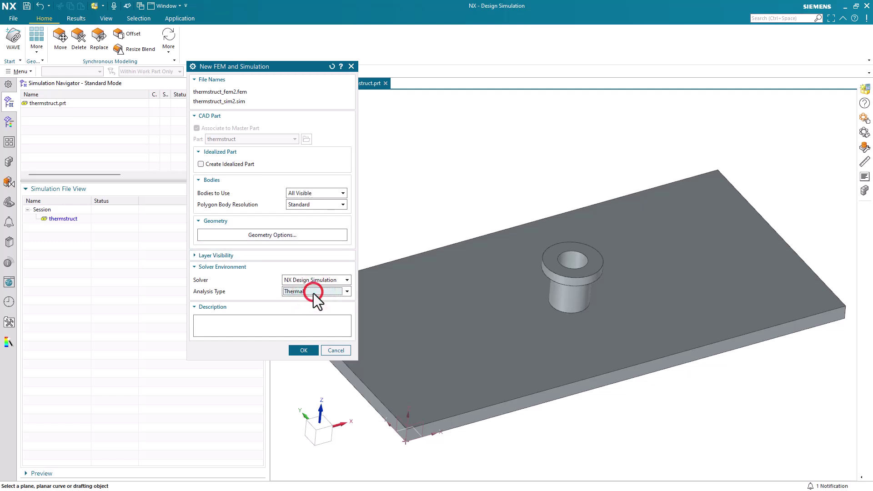
pyautogui.click(304, 350)
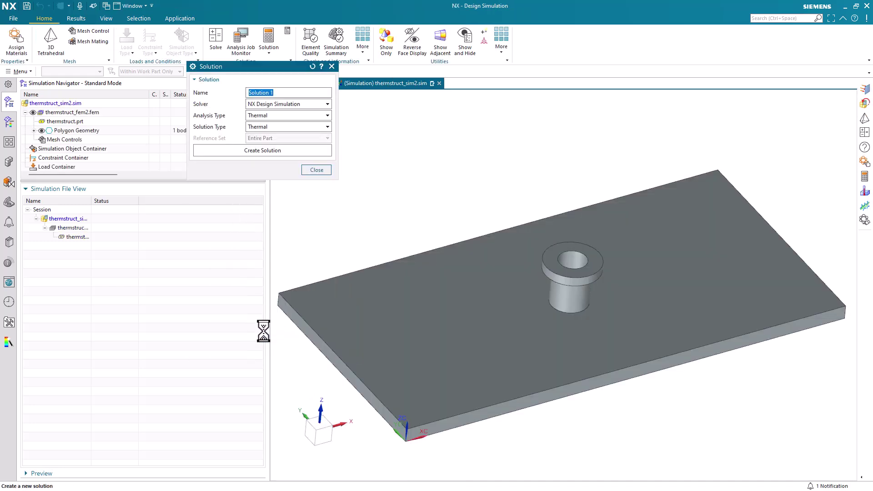
# Create the Thermal solution named Solution 1 with Temperature Listing enabled in its result options
pyautogui.click(299, 150)
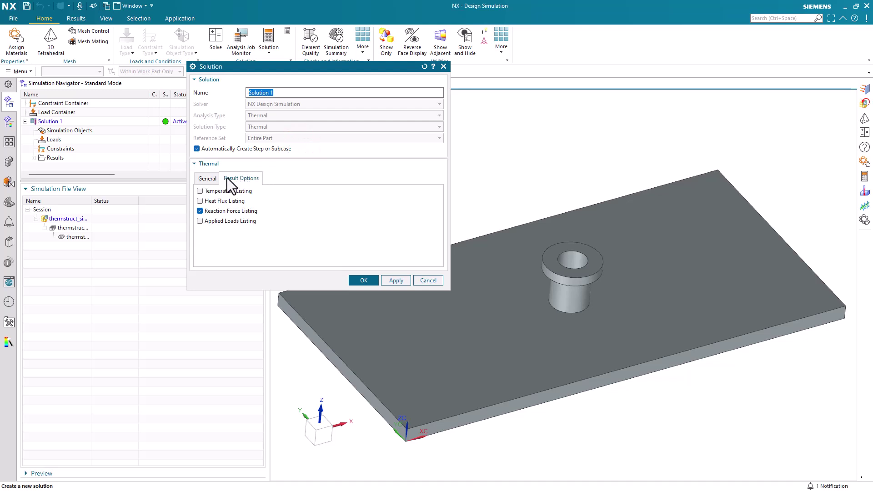
pyautogui.click(204, 179)
pyautogui.click(234, 178)
pyautogui.click(200, 191)
pyautogui.click(364, 280)
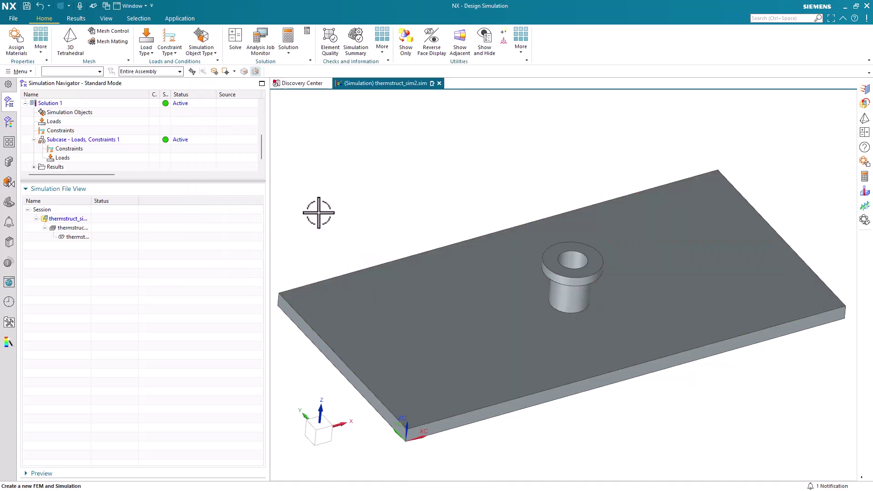
# Apply a heat flux load of 1 W/cm² to the underside face of the plate
pyautogui.click(147, 49)
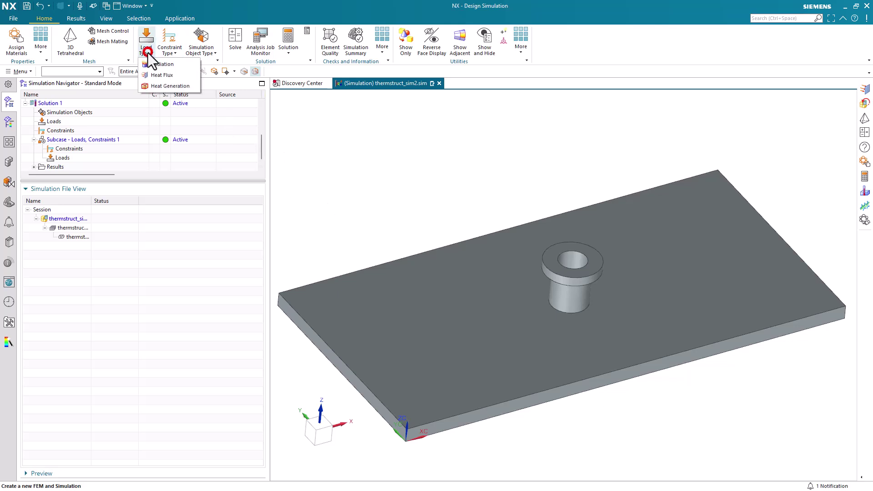
pyautogui.click(166, 76)
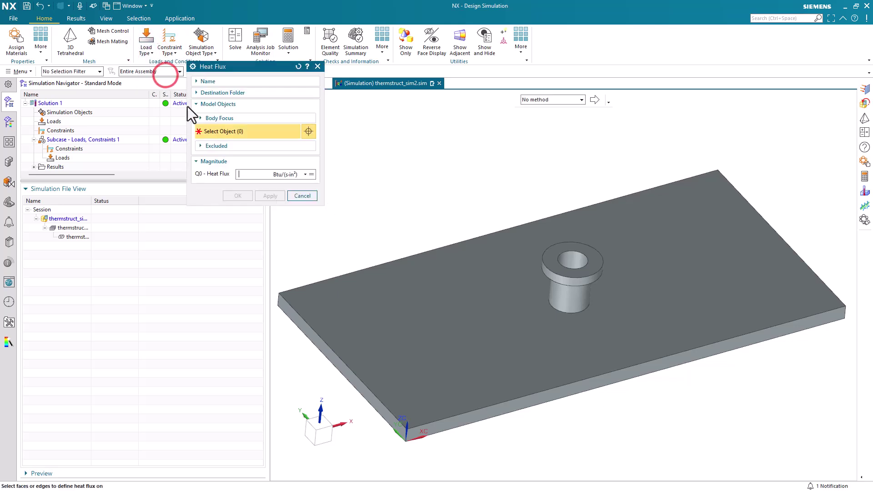
pyautogui.click(290, 175)
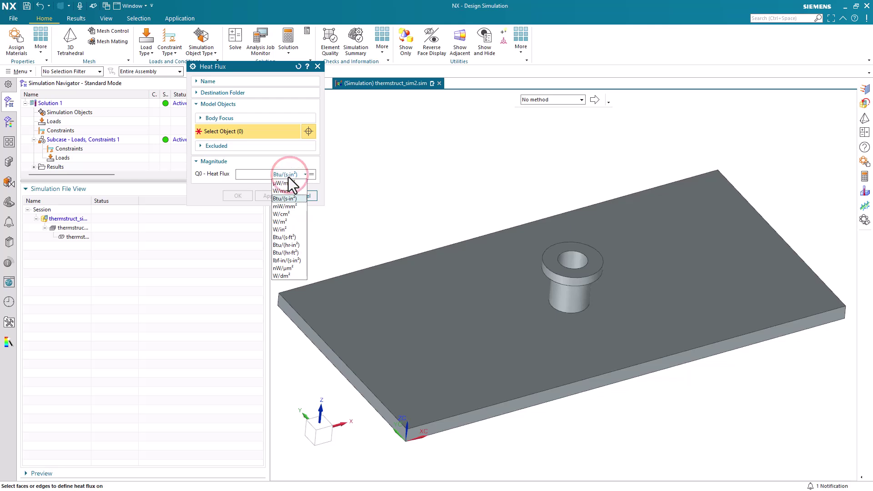
pyautogui.click(296, 215)
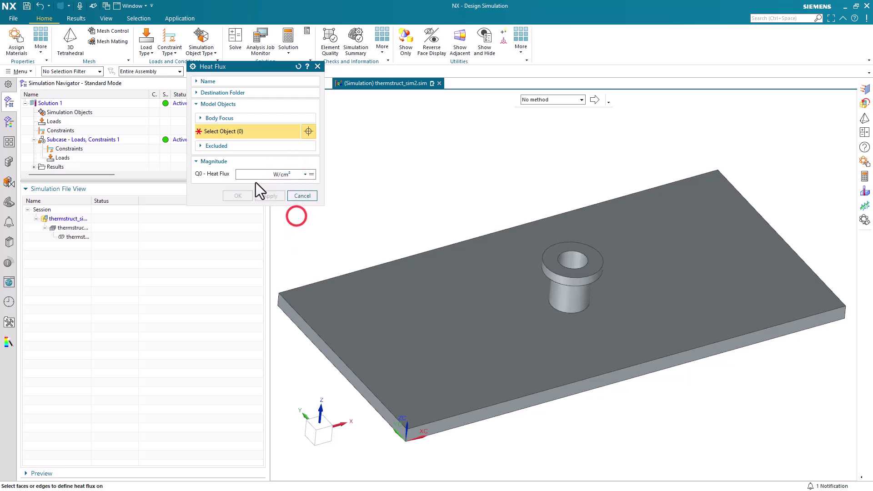
pyautogui.click(243, 174)
pyautogui.write('1')
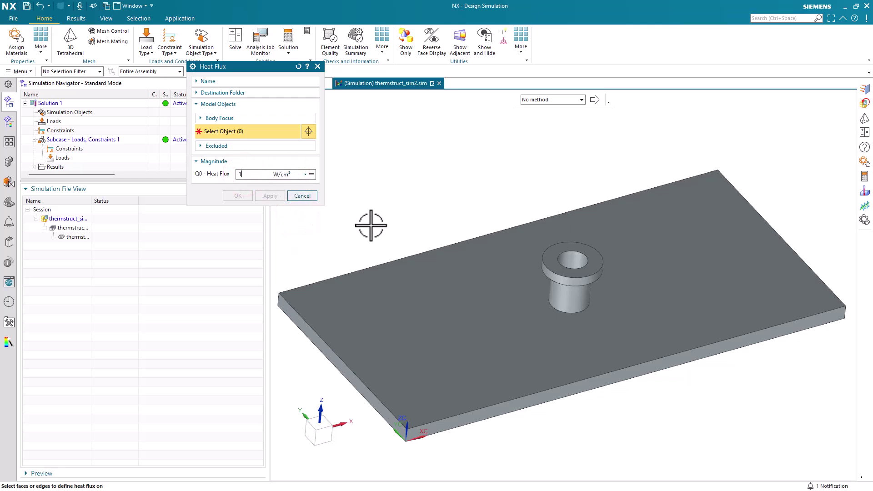
pyautogui.moveTo(375, 225); pyautogui.dragTo(409, 257, button='middle')
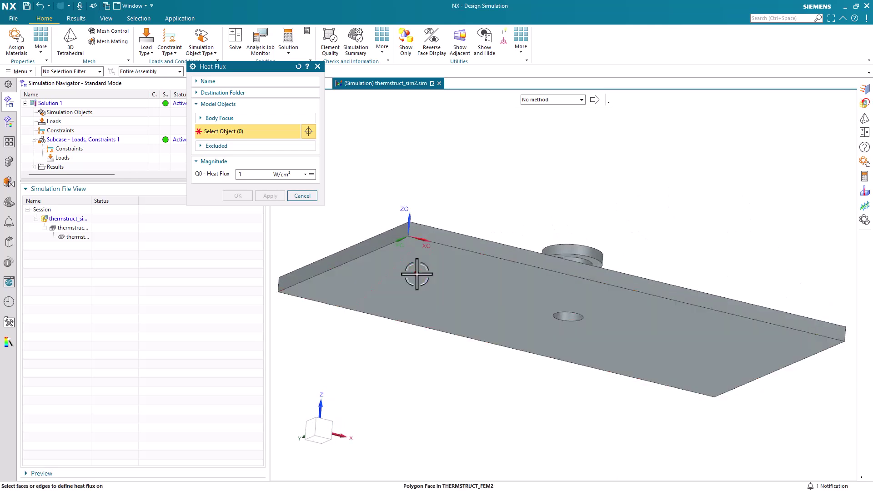
pyautogui.click(415, 270)
pyautogui.click(234, 196)
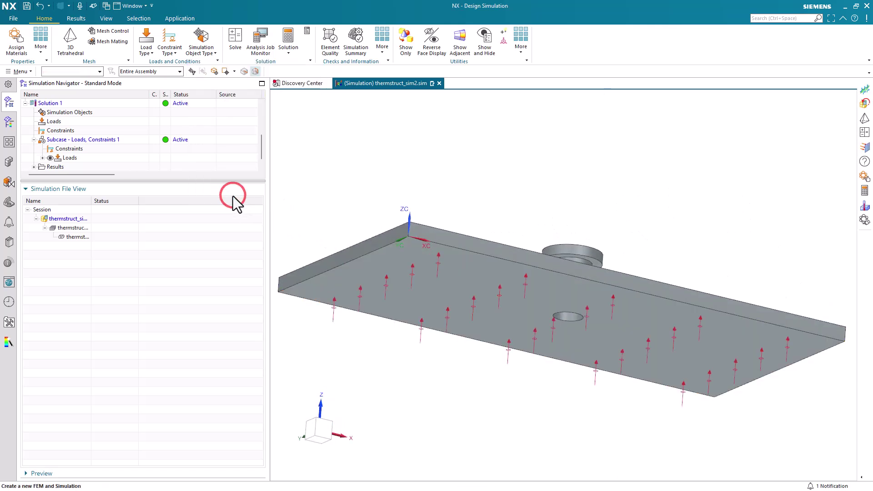
# Apply a convection constraint to the plate's upper face with 64 °F ambient temperature and a coefficient of 3 Btu/(s·in²·°F)
pyautogui.click(173, 53)
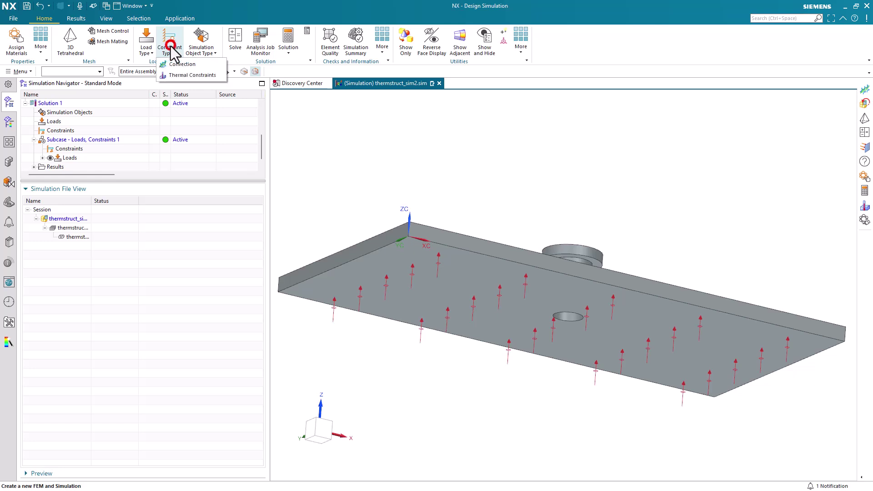
pyautogui.click(177, 65)
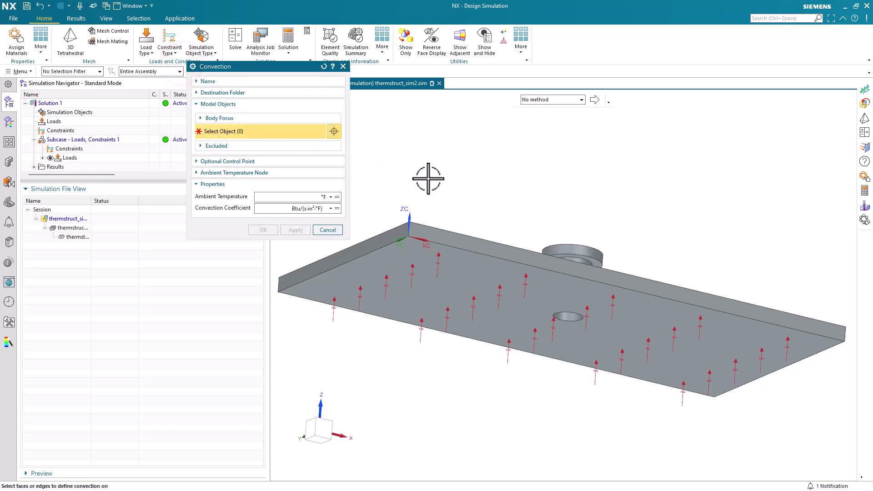
pyautogui.moveTo(427, 182); pyautogui.dragTo(432, 207, button='middle')
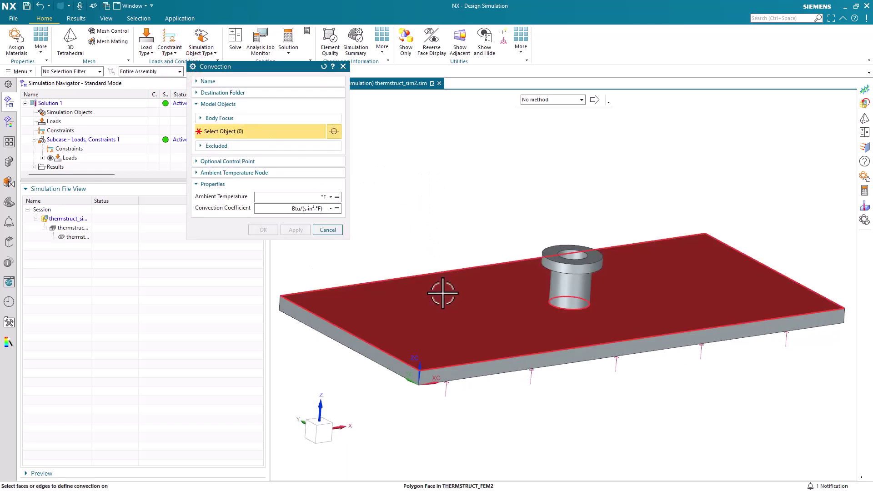
pyautogui.click(443, 293)
pyautogui.click(277, 196)
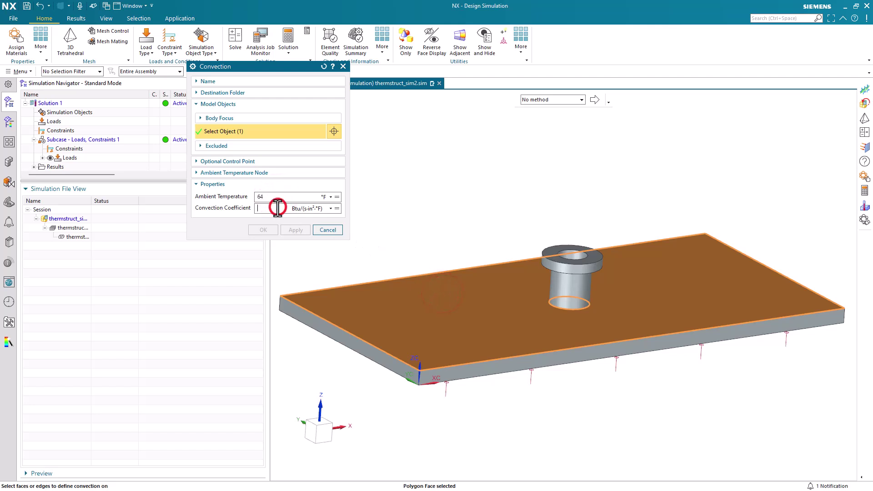
pyautogui.write('3')
pyautogui.click(268, 230)
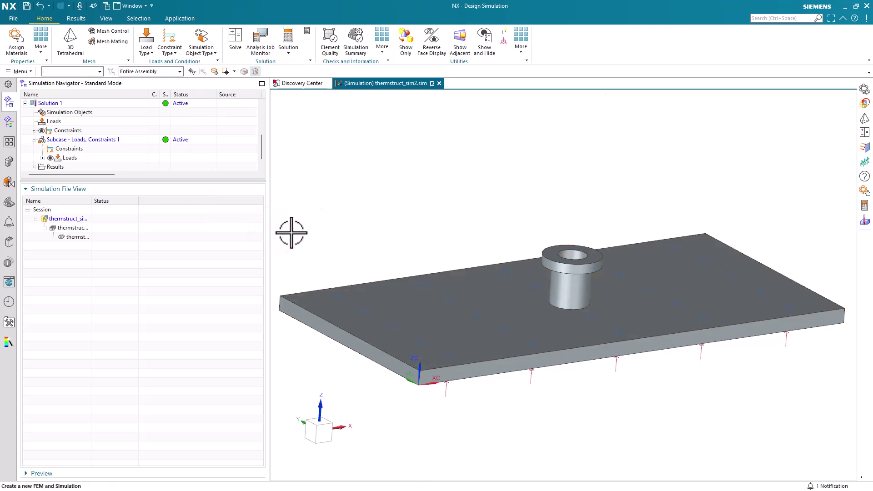
# Mesh the body with CTETRA(10) 3D tetrahedral elements using the automatically calculated element size of 5.42 in
pyautogui.click(70, 41)
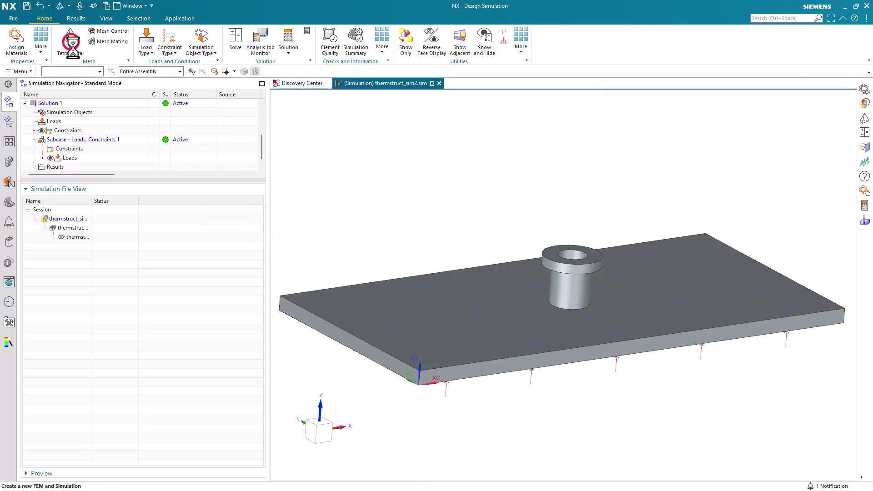
pyautogui.click(471, 315)
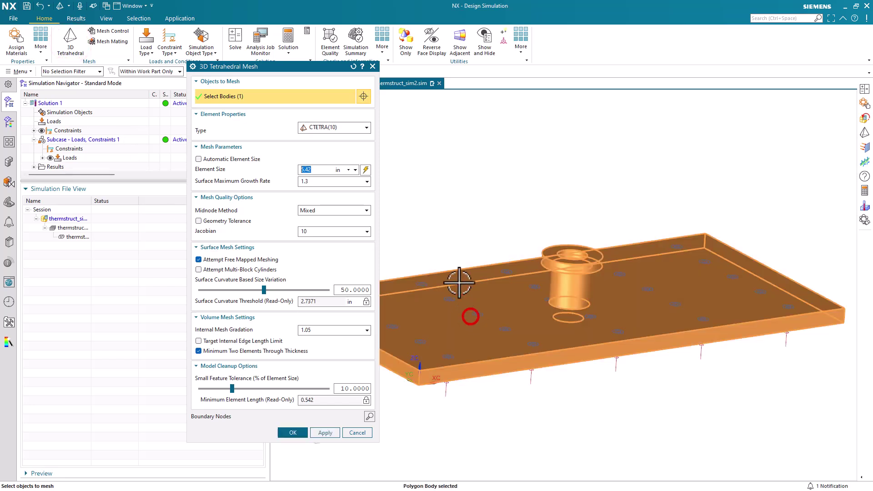
pyautogui.click(367, 174)
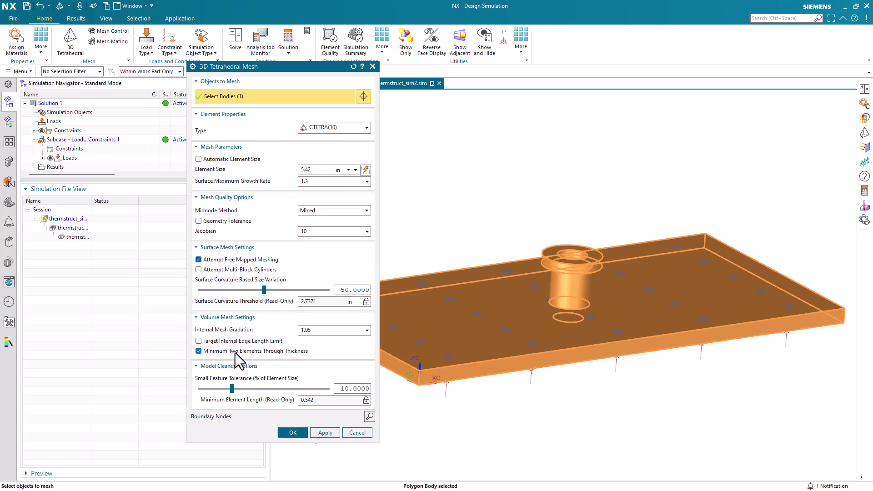
pyautogui.click(292, 432)
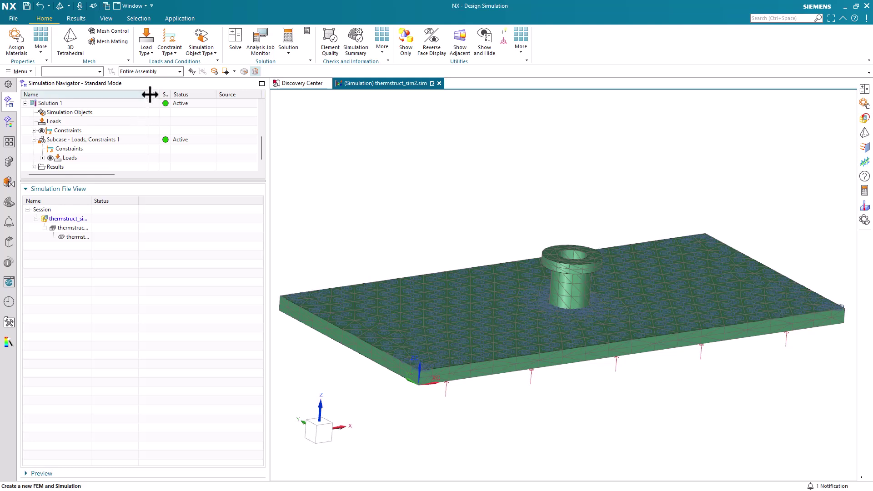
# Solve the thermal solution with the model setup check on, and close the solution monitor and information windows
pyautogui.click(233, 44)
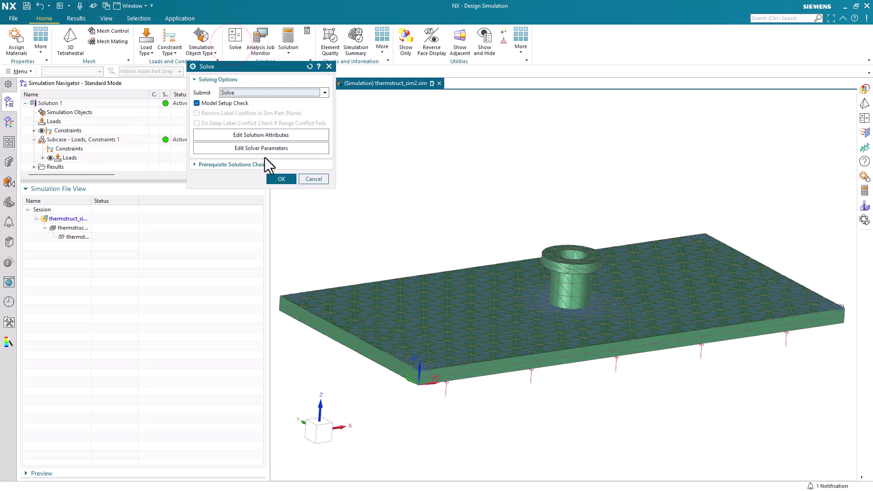
pyautogui.click(276, 178)
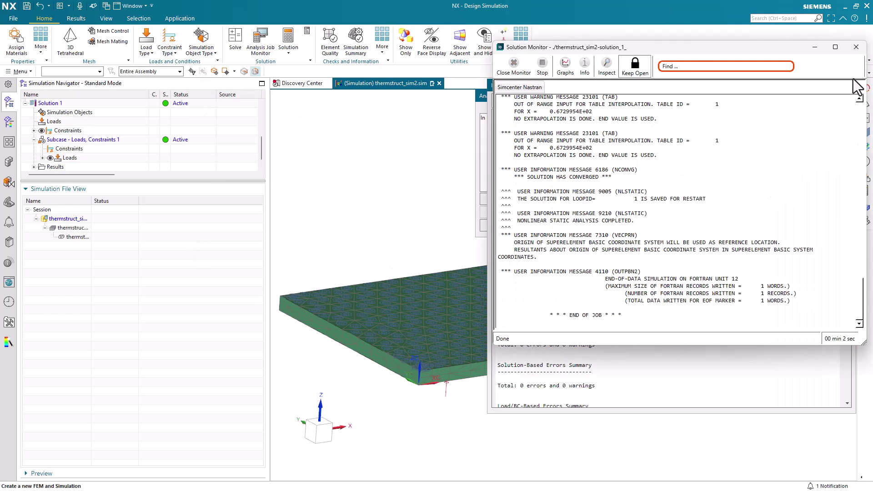
pyautogui.click(859, 47)
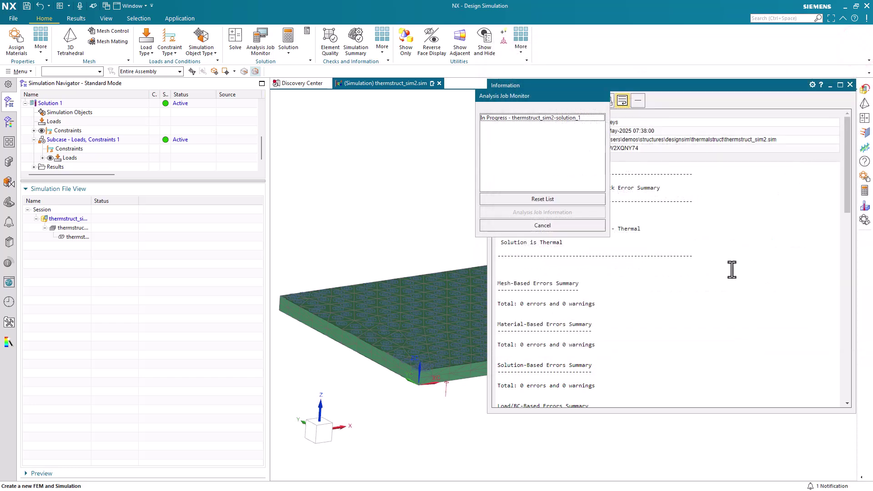
pyautogui.click(850, 85)
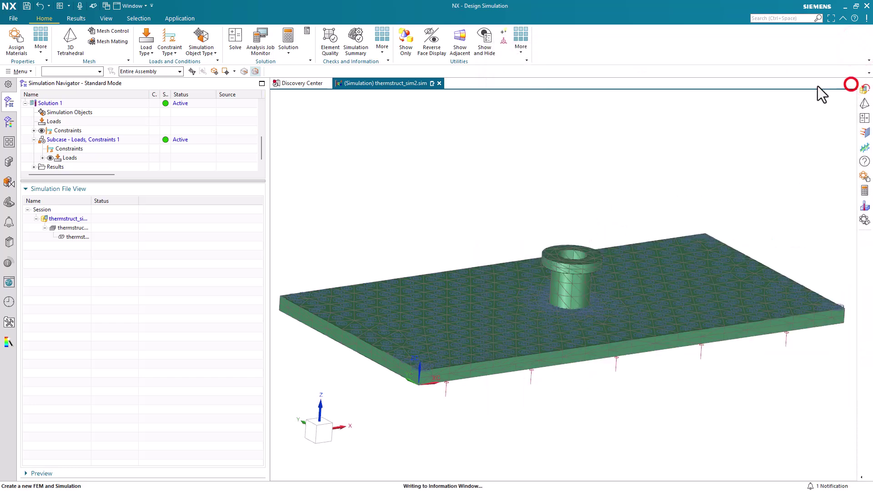
# Load the Thermal results of Solution 1 and display the nodal temperature contour plot for Static Step 1
pyautogui.click(35, 167)
pyautogui.doubleClick(52, 158)
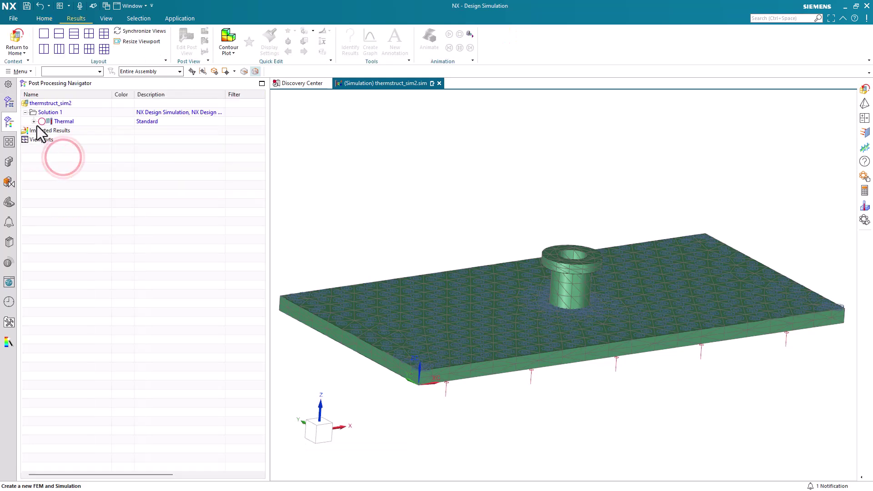
pyautogui.click(34, 121)
pyautogui.click(42, 130)
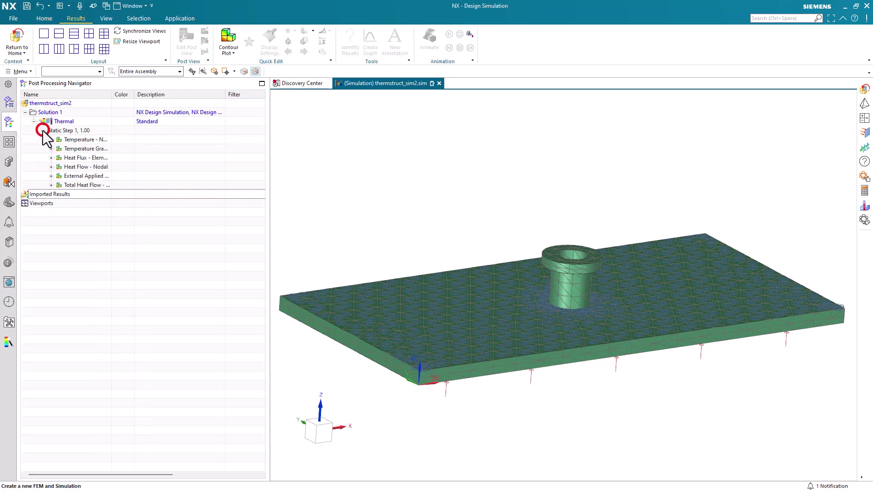
pyautogui.doubleClick(76, 139)
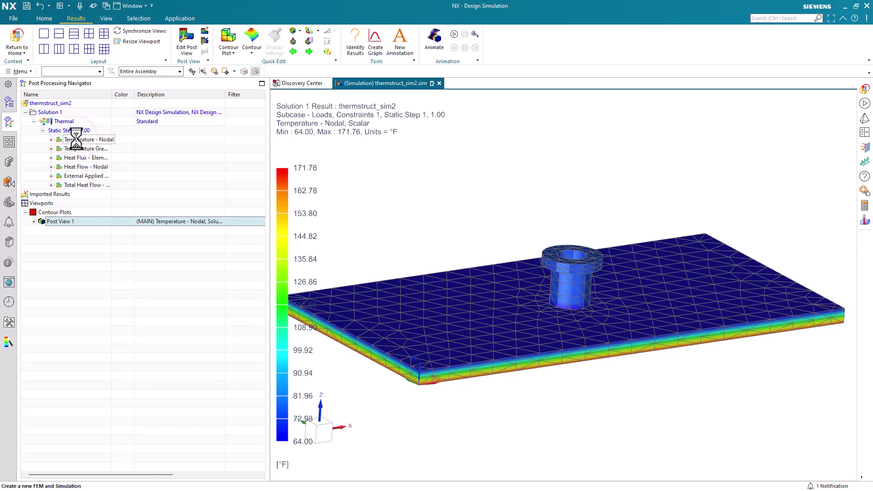
pyautogui.moveTo(439, 240)
pyautogui.mouseDown(button='middle')
pyautogui.moveTo(440, 208)
pyautogui.moveTo(438, 238)
pyautogui.moveTo(444, 233)
pyautogui.mouseUp(button='middle')
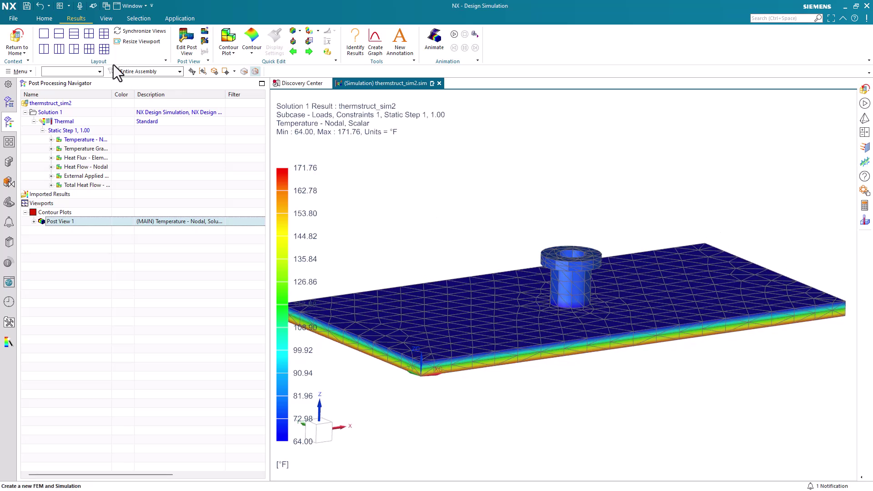
# Create a new Structural solution of type Linear Statics - Single Constraint on the same simulation, with the displacement listing on
pyautogui.click(23, 38)
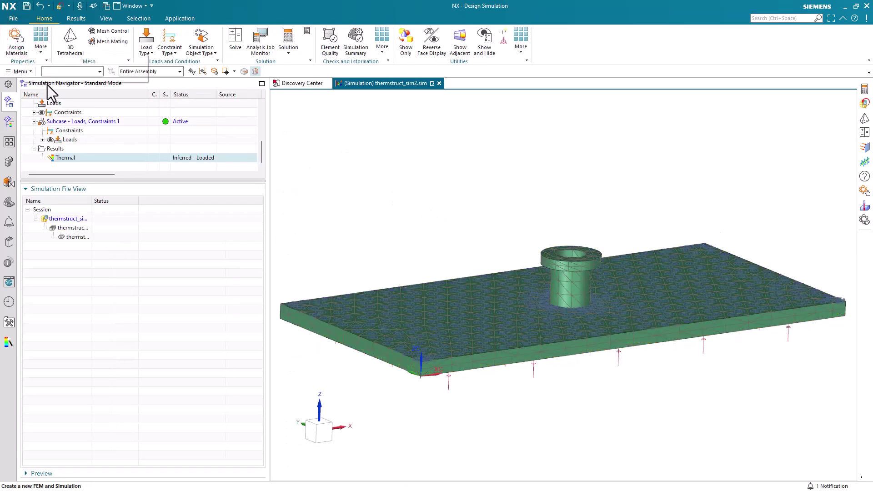
pyautogui.moveTo(117, 180); pyautogui.dragTo(120, 321)
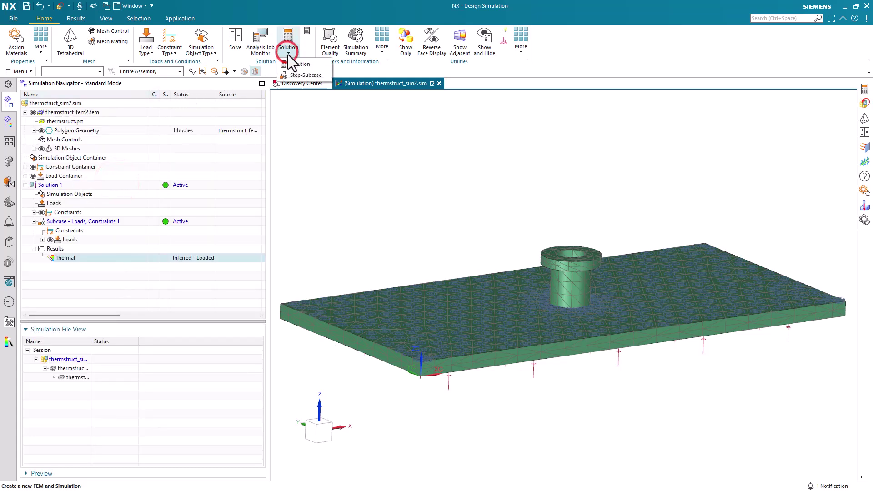
pyautogui.click(291, 65)
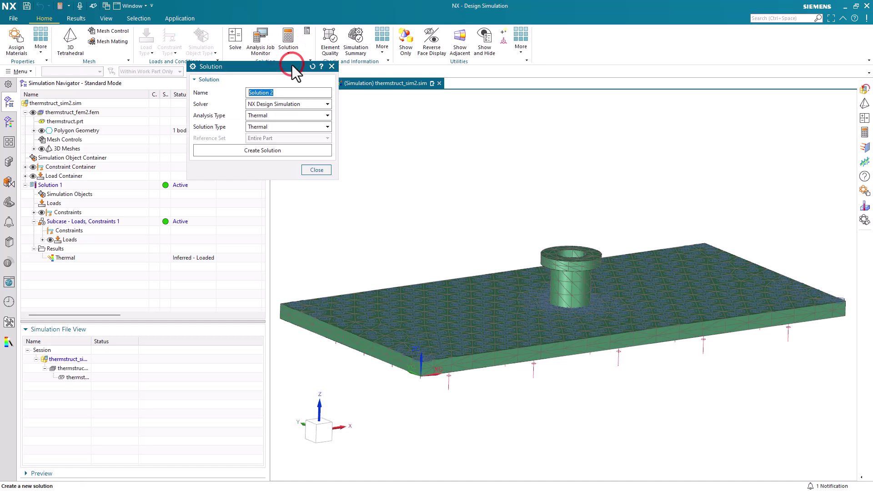
pyautogui.click(288, 116)
pyautogui.click(282, 128)
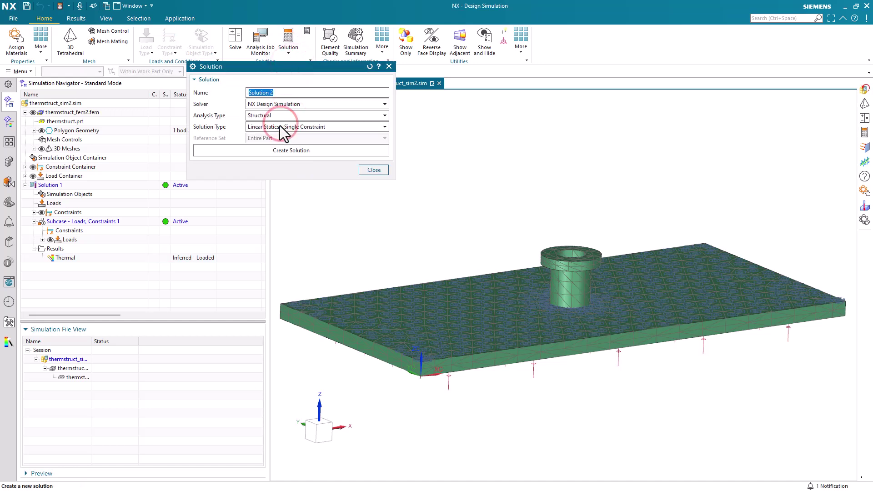
pyautogui.click(272, 150)
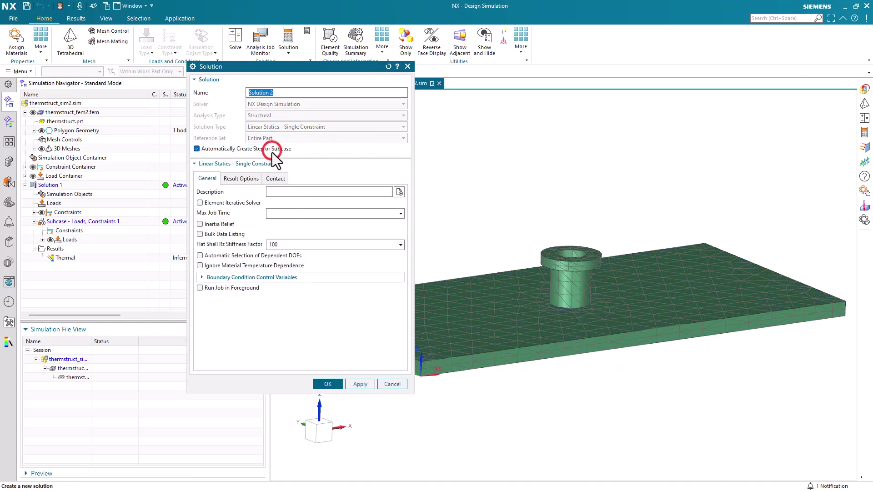
pyautogui.click(246, 181)
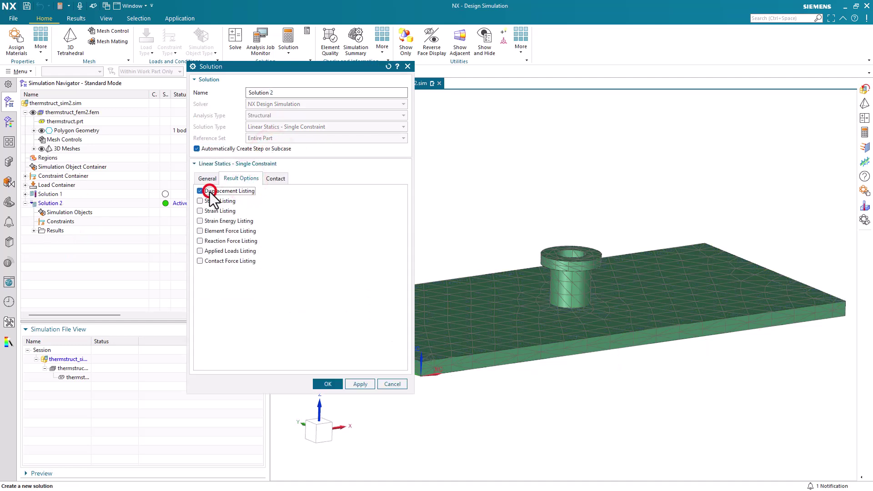
pyautogui.click(276, 179)
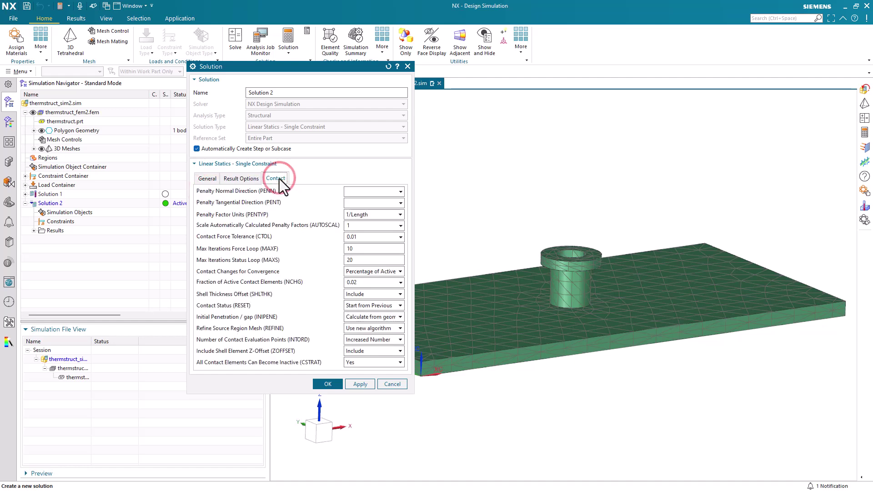
pyautogui.click(325, 384)
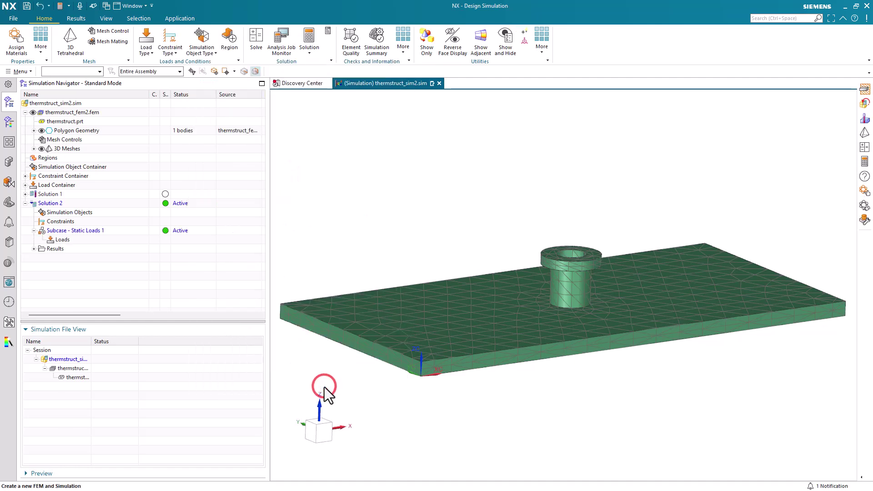
# Apply a Temperature - External Time Unassigned load to the whole model, using the Nastran temperatures results file thermstruct_sim2-solution_1.op2
pyautogui.click(148, 50)
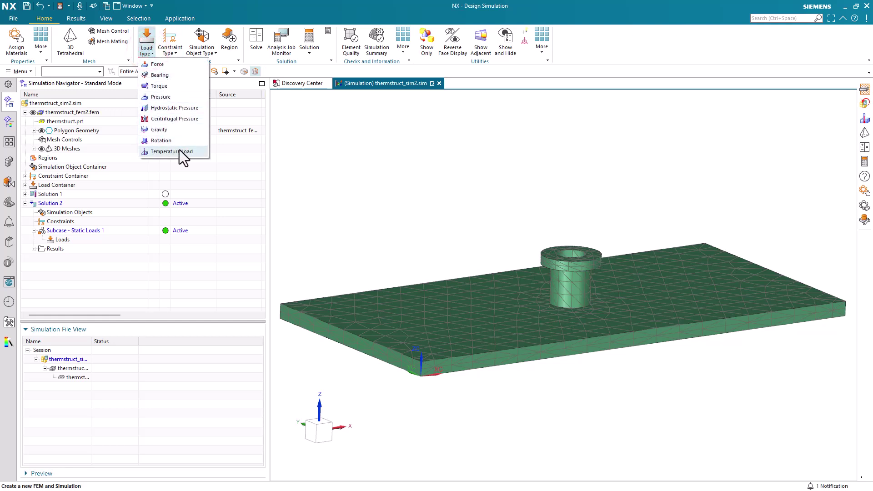
pyautogui.click(179, 151)
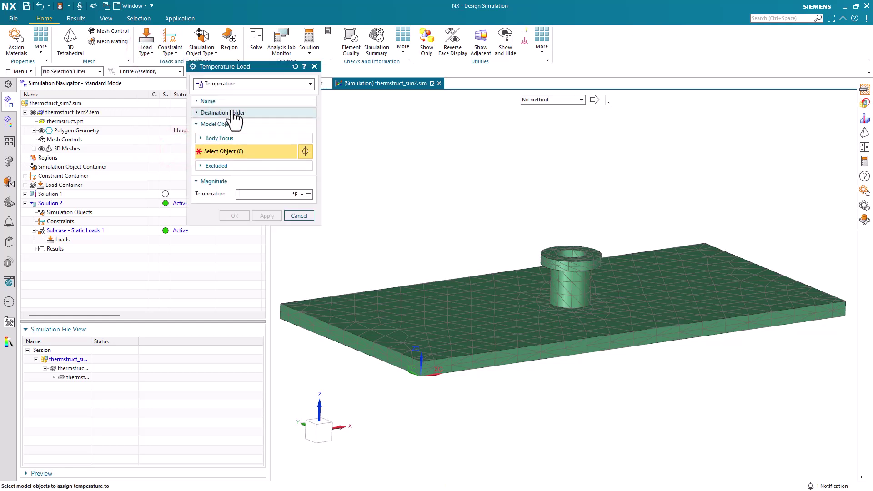
pyautogui.click(246, 84)
pyautogui.click(248, 102)
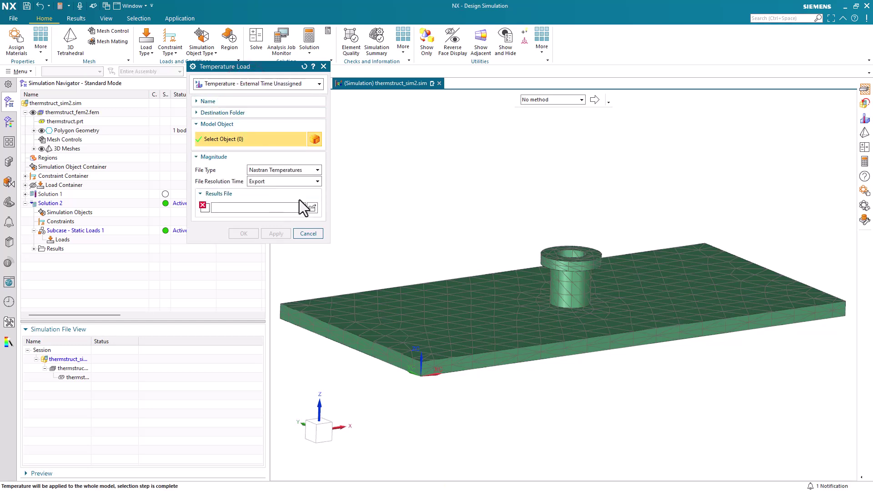
pyautogui.click(311, 208)
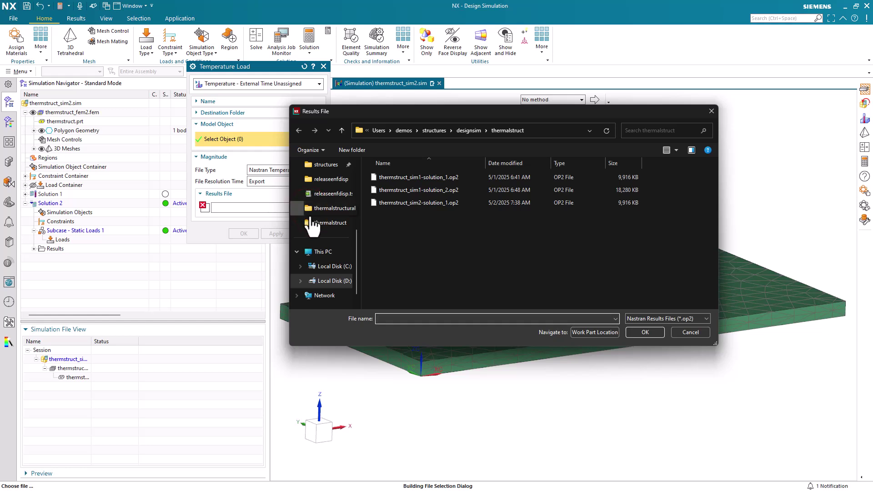
pyautogui.click(430, 202)
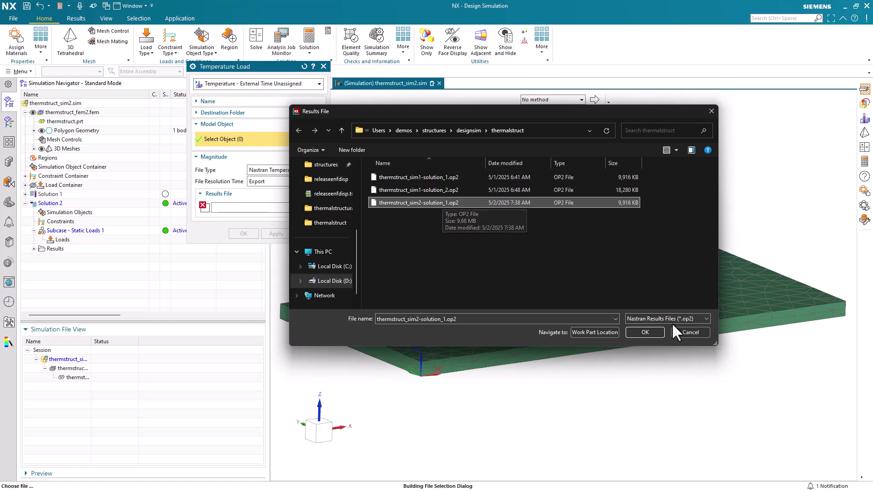
pyautogui.click(644, 332)
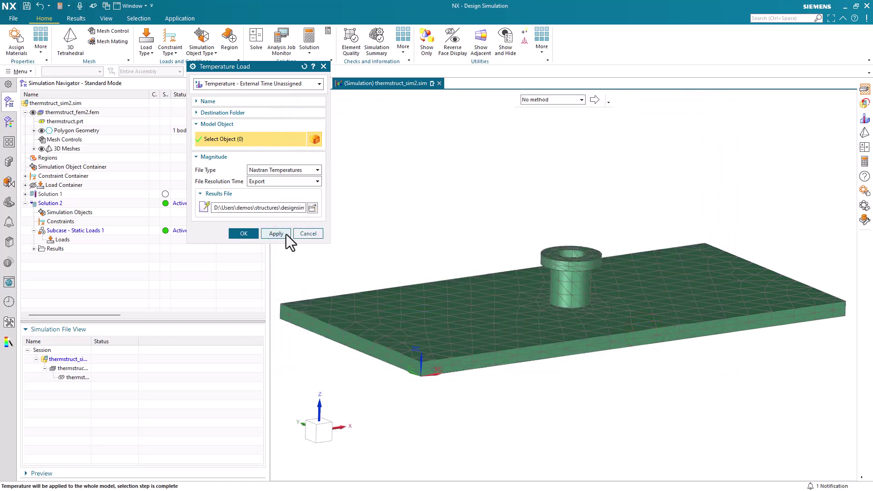
pyautogui.click(244, 233)
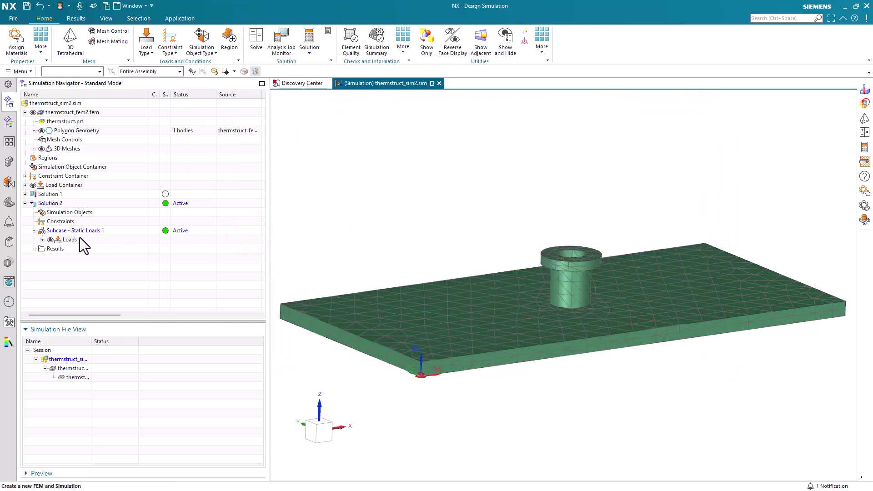
pyautogui.click(42, 240)
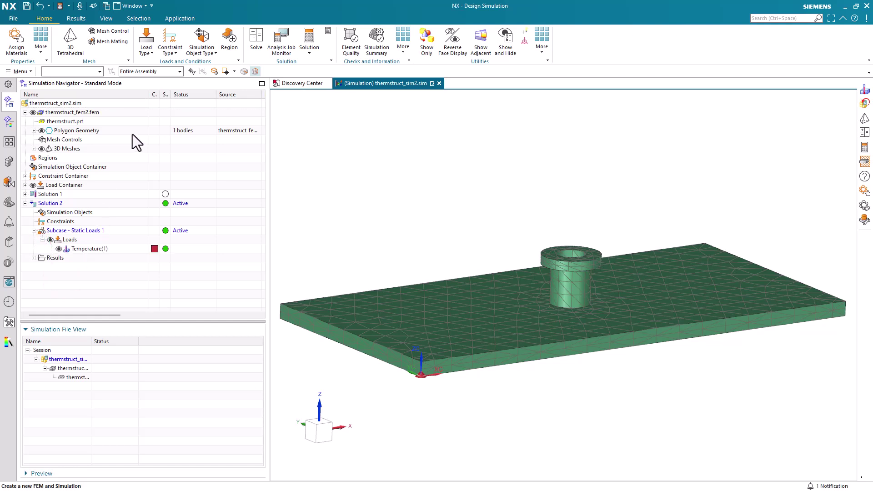
# Apply a fixed constraint to the top annular face of the boss flange
pyautogui.click(170, 49)
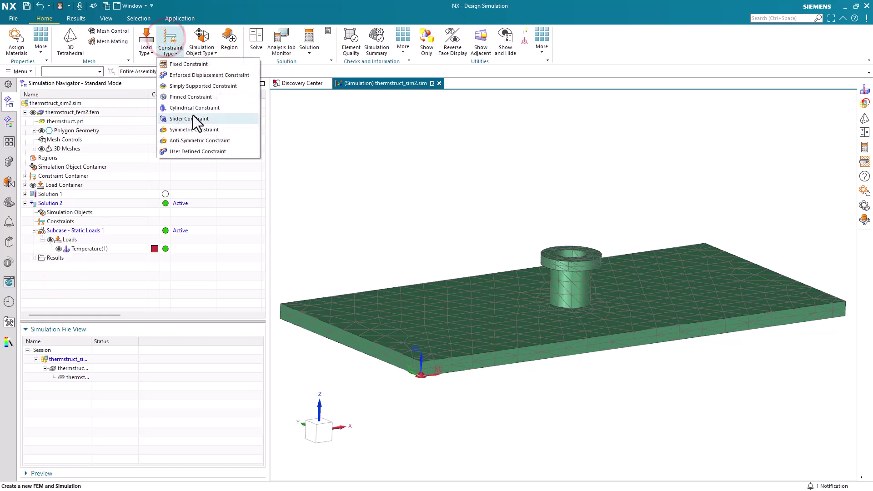
pyautogui.click(195, 65)
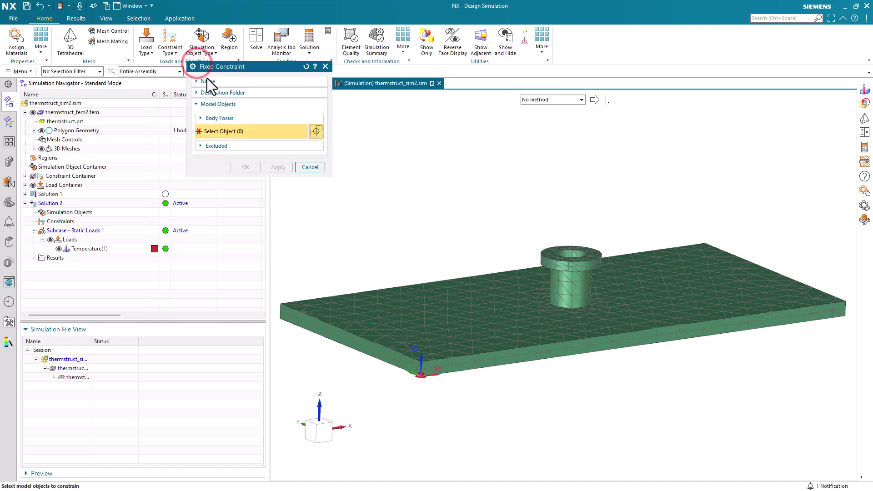
pyautogui.click(552, 251)
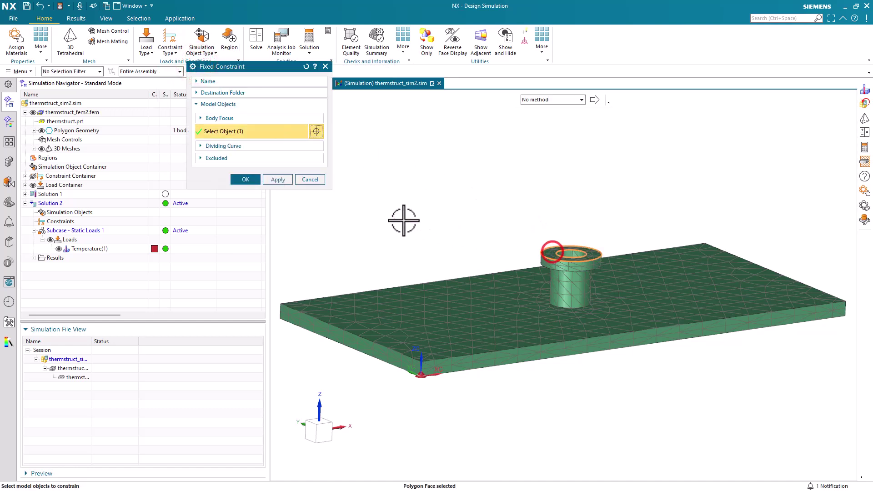
pyautogui.click(252, 177)
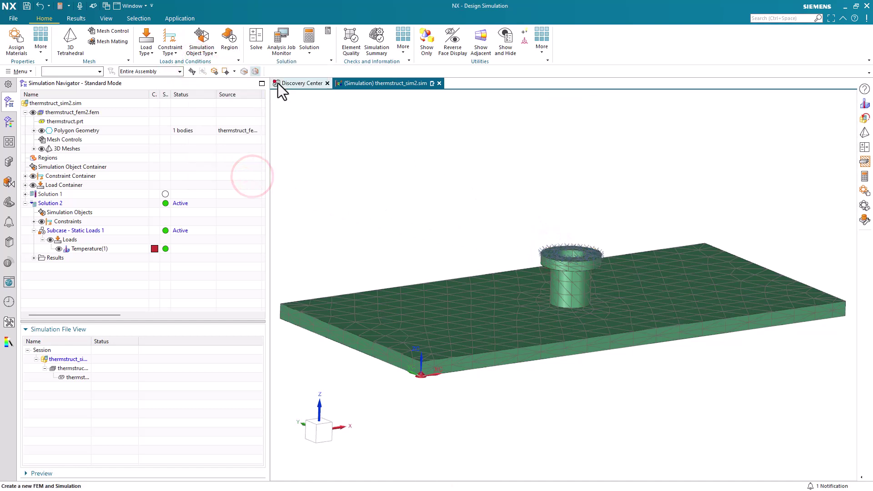
# Solve the structural Solution 2 and close the solution monitor, information and job monitor windows
pyautogui.click(261, 36)
pyautogui.click(282, 179)
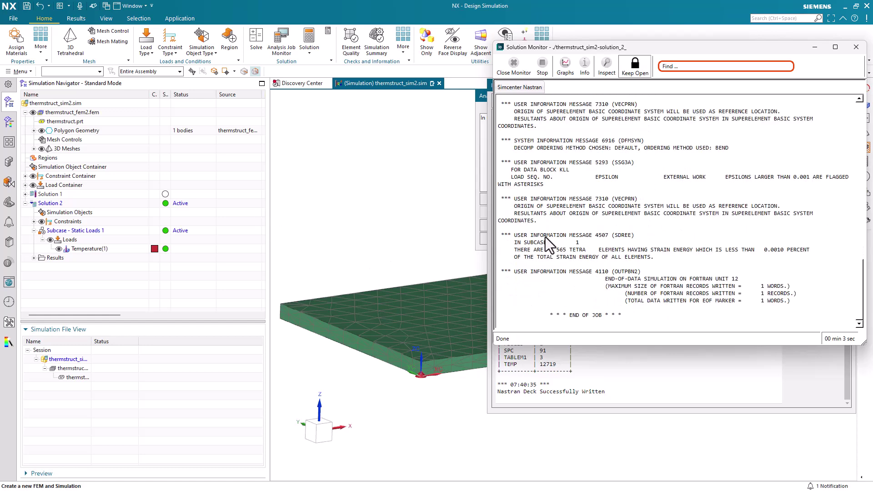
pyautogui.click(855, 47)
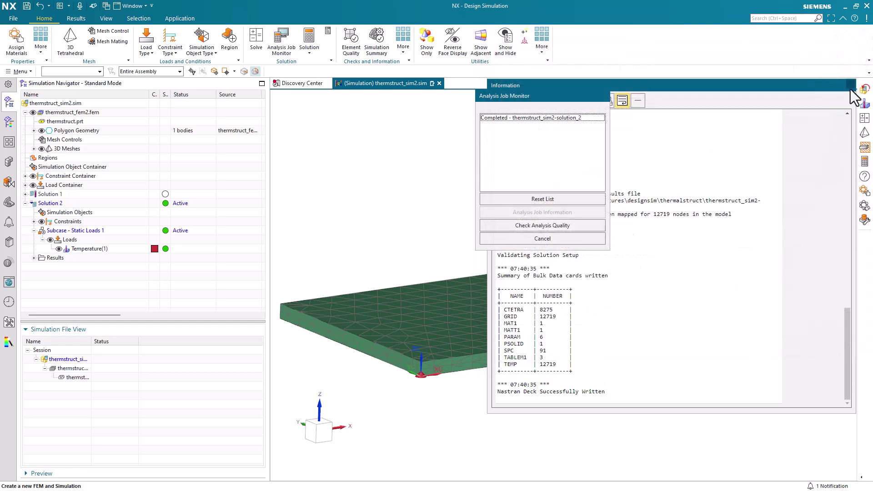
pyautogui.click(851, 86)
pyautogui.click(586, 237)
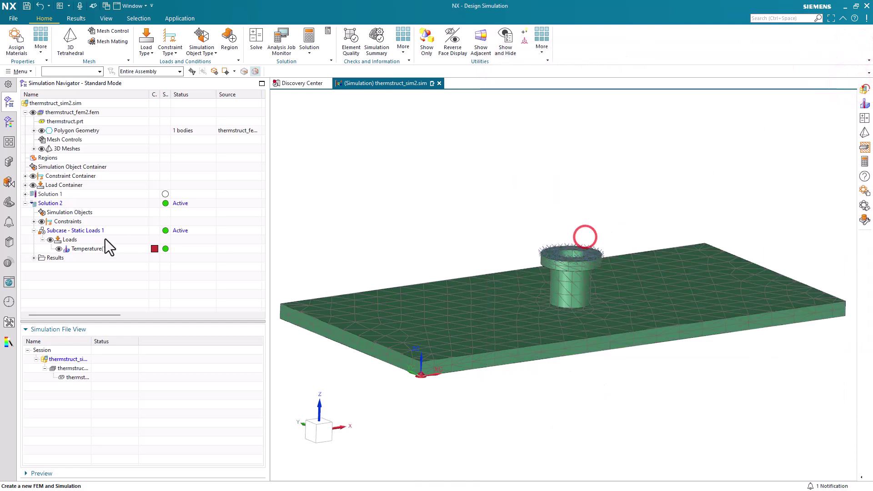
# Load the Structural results of Solution 2, display the nodal displacement contour plot and animate the deformation
pyautogui.click(33, 259)
pyautogui.doubleClick(60, 267)
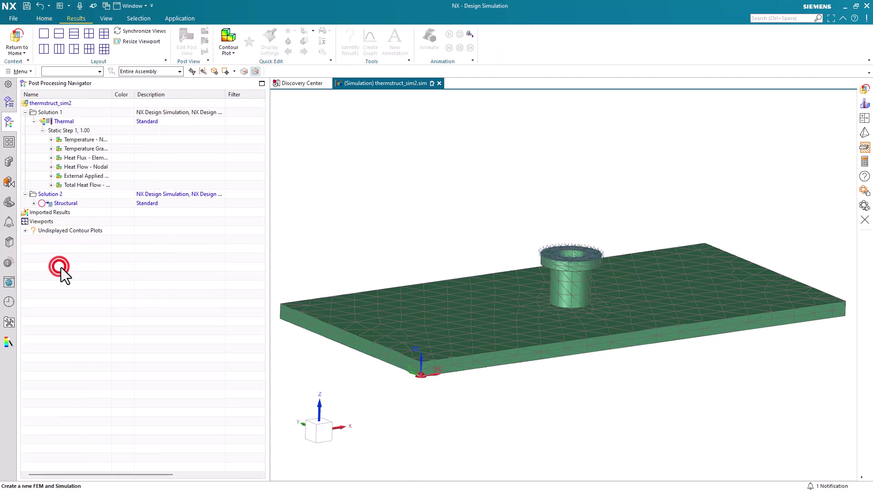
pyautogui.click(37, 205)
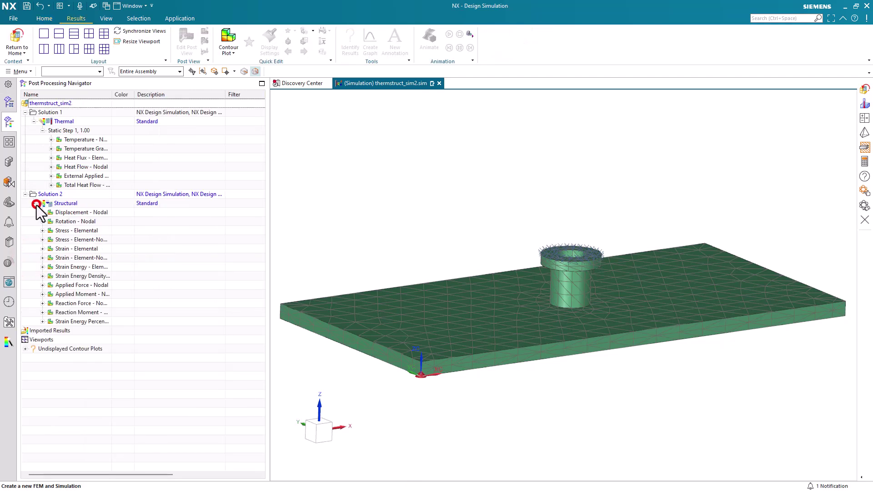
pyautogui.doubleClick(72, 213)
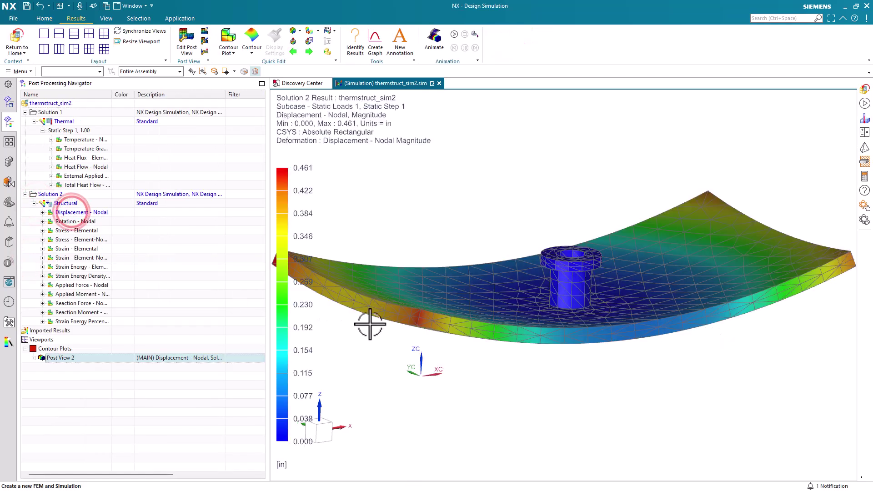
pyautogui.moveTo(738, 349); pyautogui.dragTo(750, 356, button='middle')
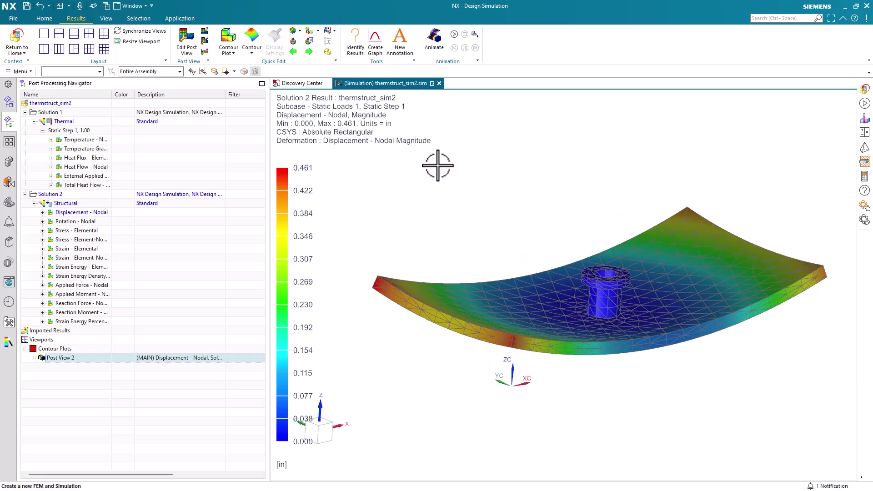
pyautogui.click(453, 35)
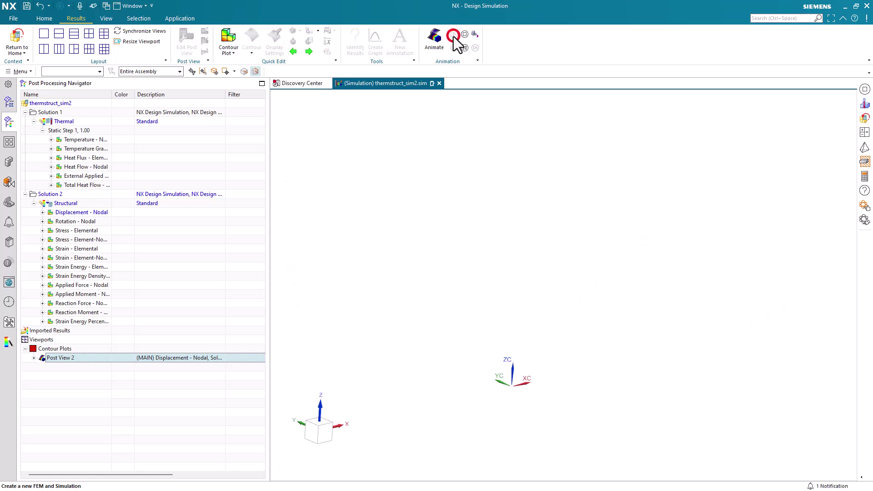